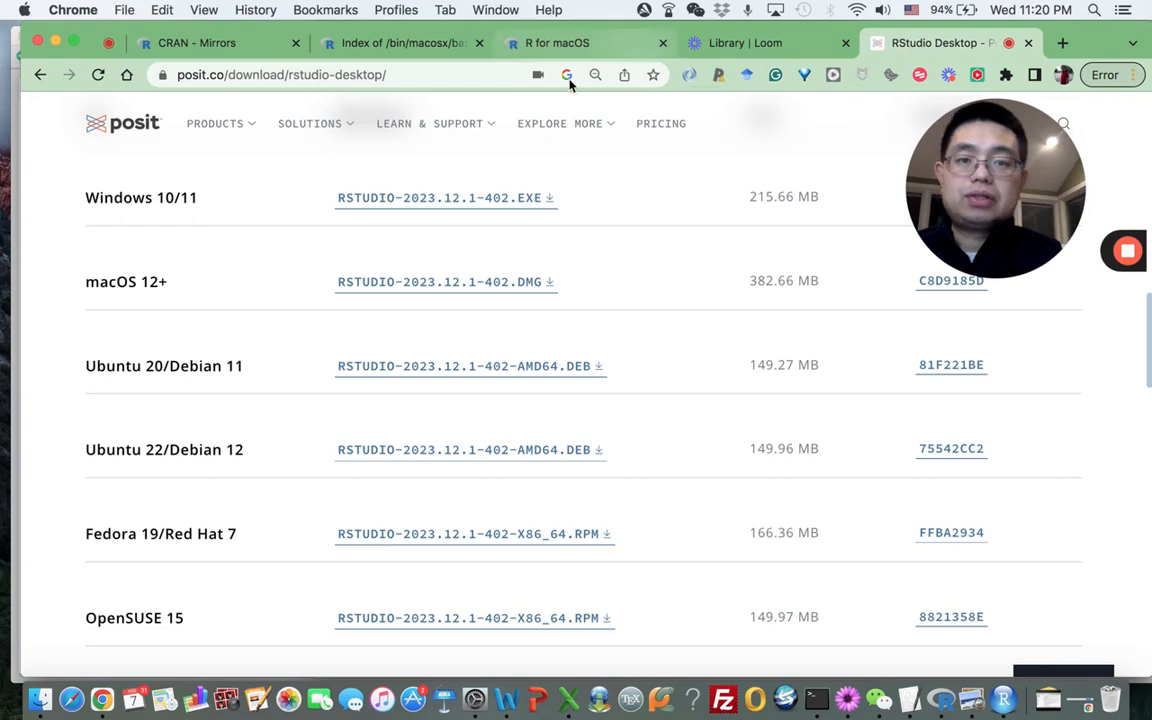
- Search Google for "Rstudio" and open the RStudio Desktop download page on posit.co
{"action": "left_click", "coordinate": [436, 78]}
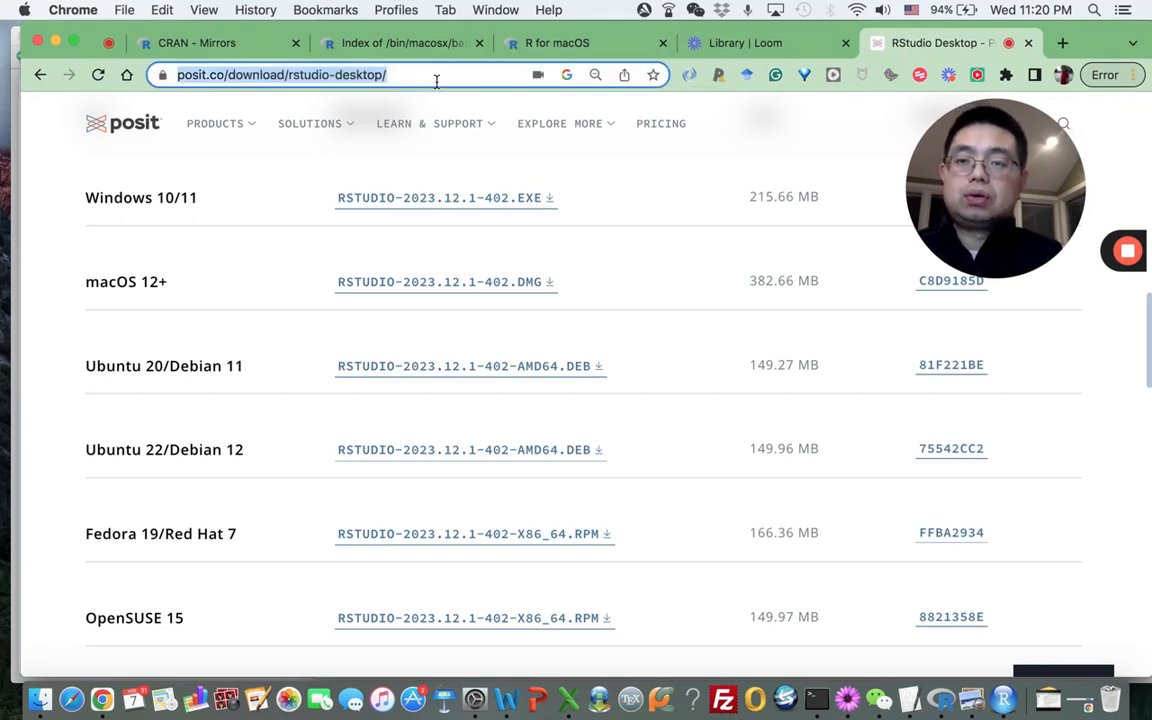
{"action": "type", "text": "Rstudio"}
{"action": "key", "text": "Return"}
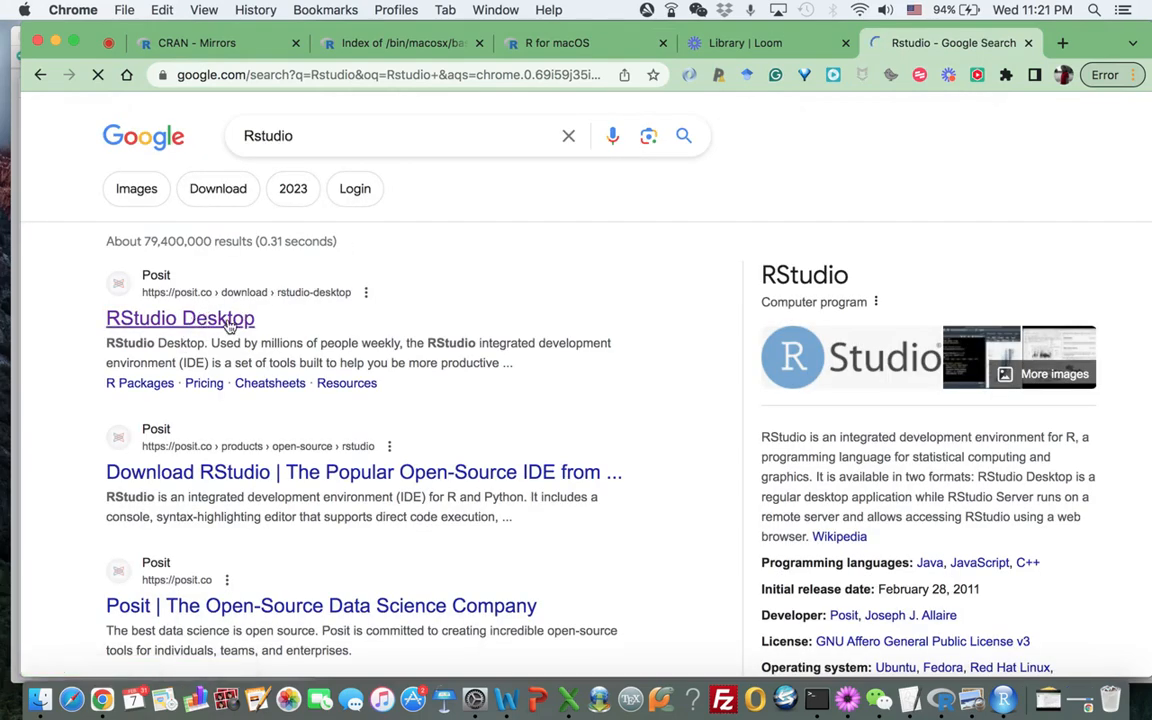
{"action": "left_click", "coordinate": [229, 320]}
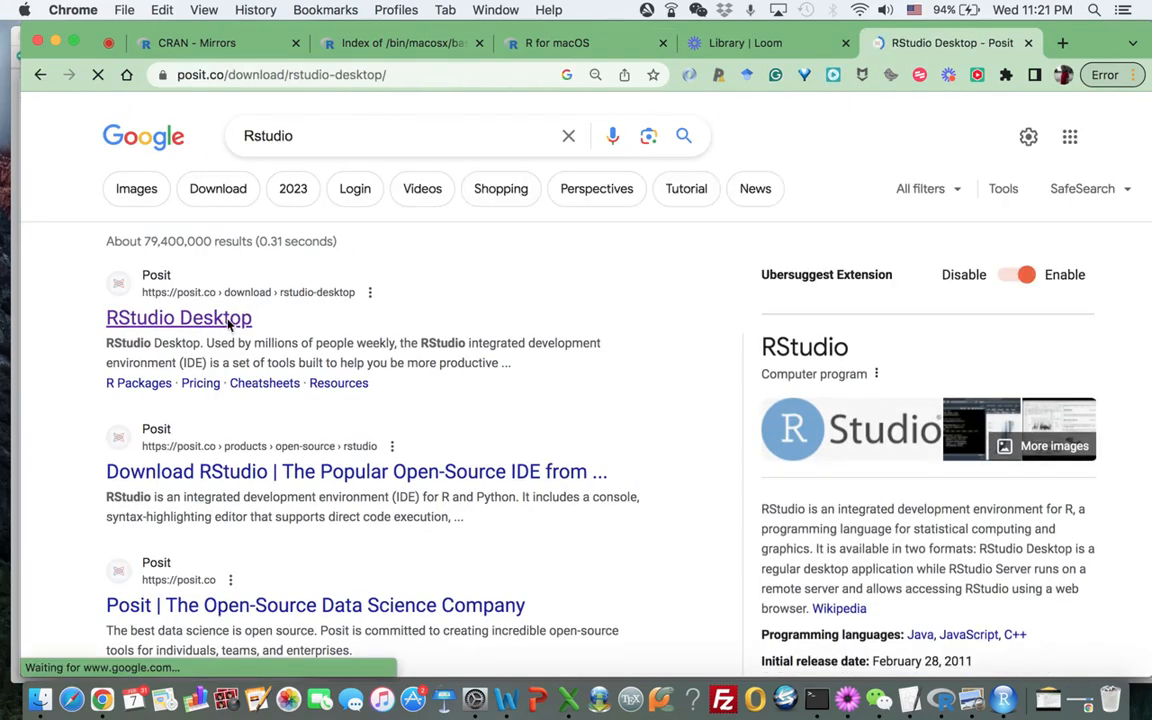
- Examine the R and RStudio download options, the previous-version link and the installers listed for each operating system
{"action": "scroll", "coordinate": [275, 376], "scroll_direction": "down", "scroll_amount": 7}
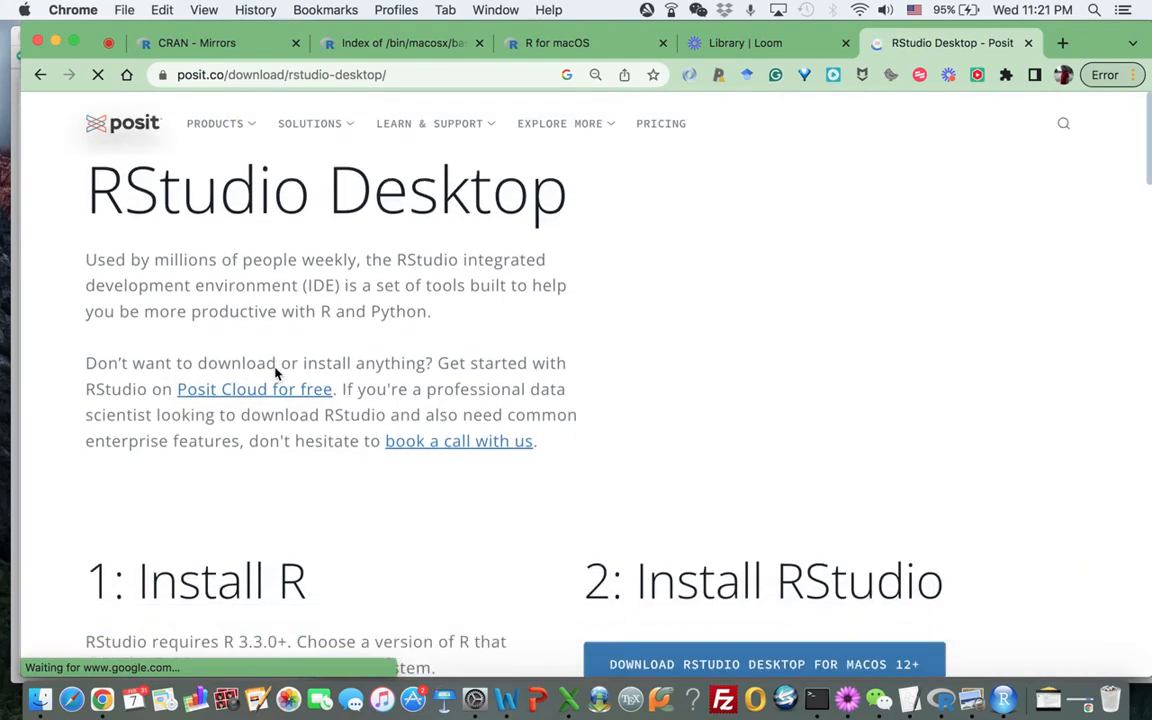
{"action": "scroll", "coordinate": [275, 368], "scroll_direction": "down", "scroll_amount": 1}
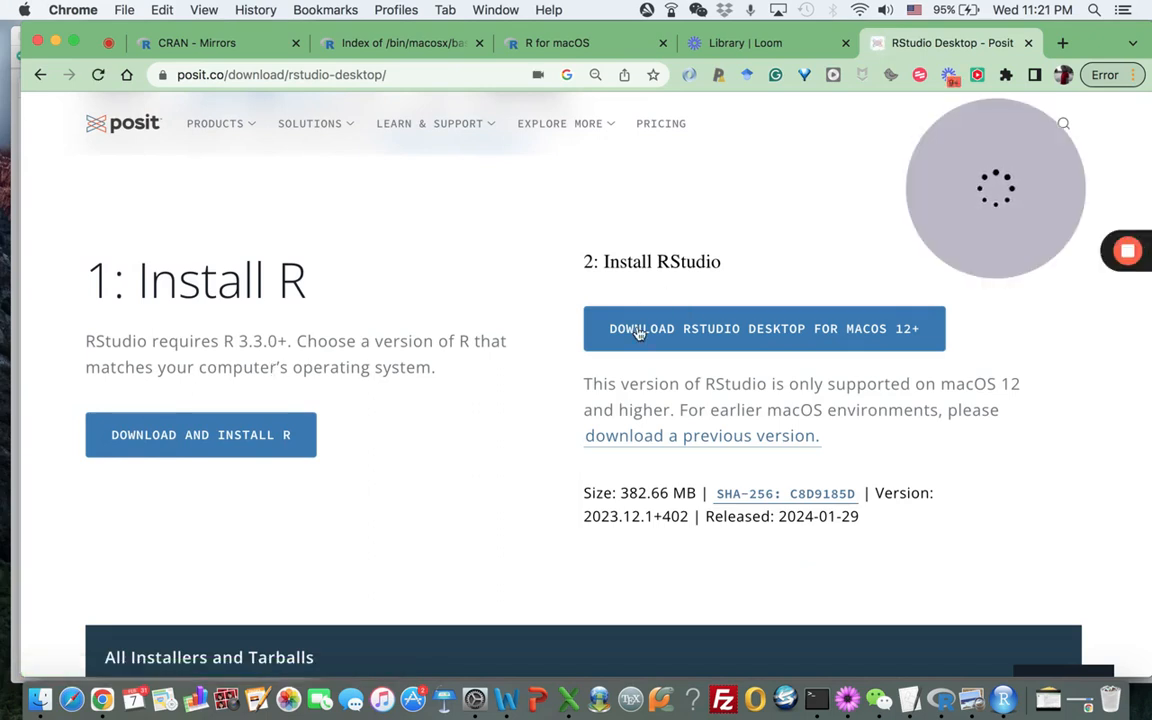
{"action": "scroll", "coordinate": [630, 363], "scroll_direction": "down", "scroll_amount": 5}
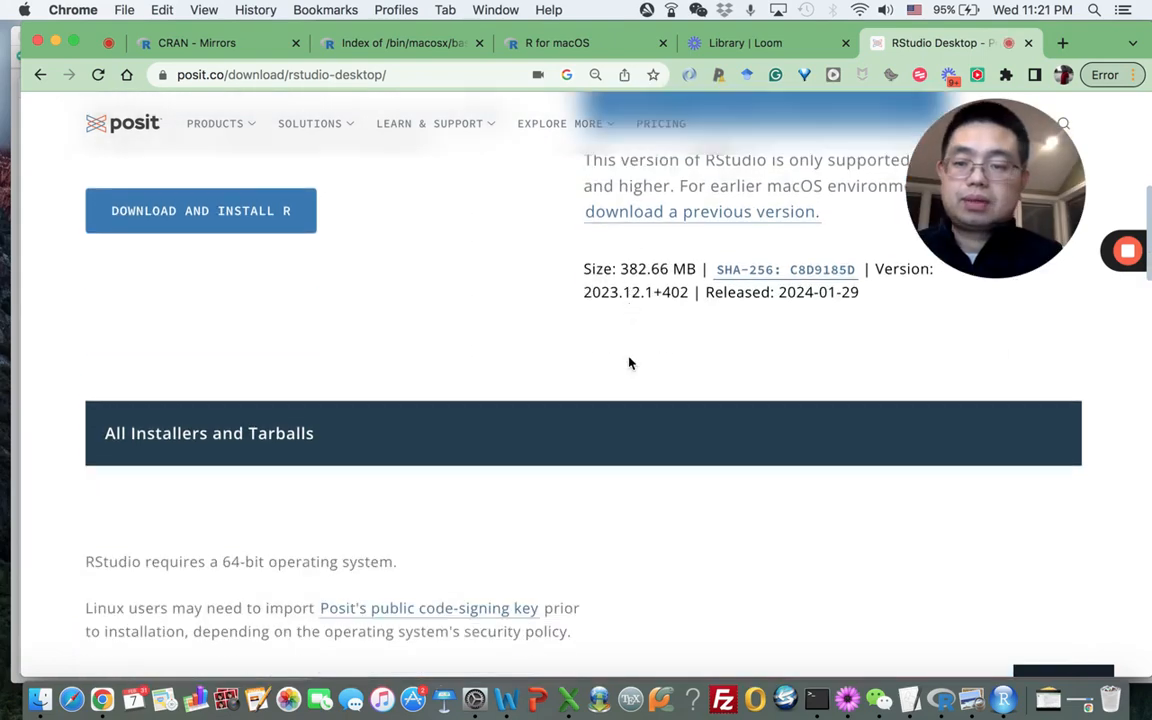
{"action": "scroll", "coordinate": [630, 363], "scroll_direction": "down", "scroll_amount": 10}
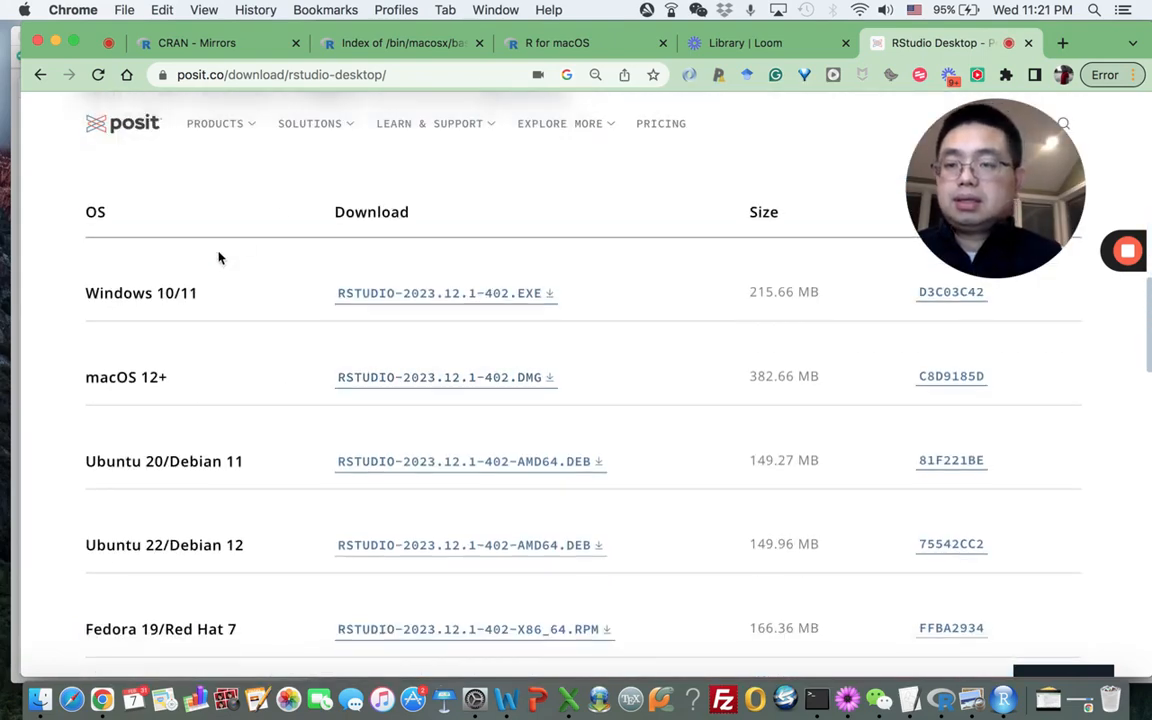
{"action": "scroll", "coordinate": [219, 257], "scroll_direction": "down", "scroll_amount": 2}
{"action": "scroll", "coordinate": [219, 257], "scroll_direction": "up", "scroll_amount": 4}
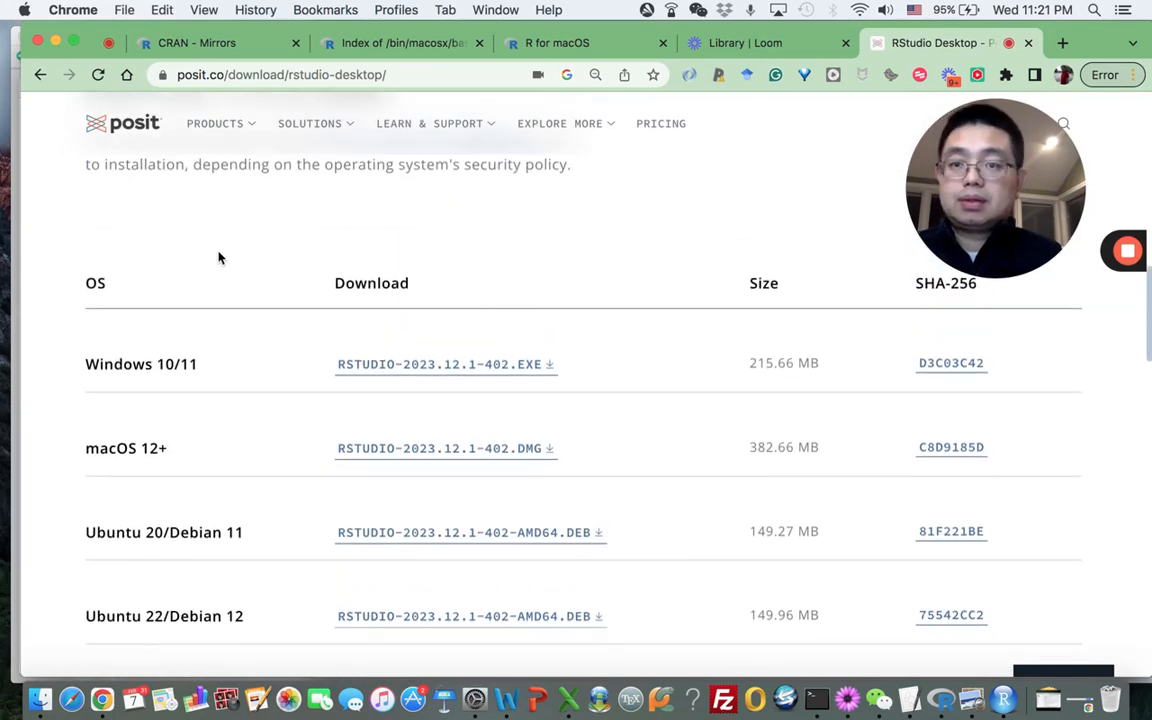
{"action": "scroll", "coordinate": [183, 368], "scroll_direction": "down", "scroll_amount": 2}
{"action": "scroll", "coordinate": [172, 334], "scroll_direction": "down", "scroll_amount": 2}
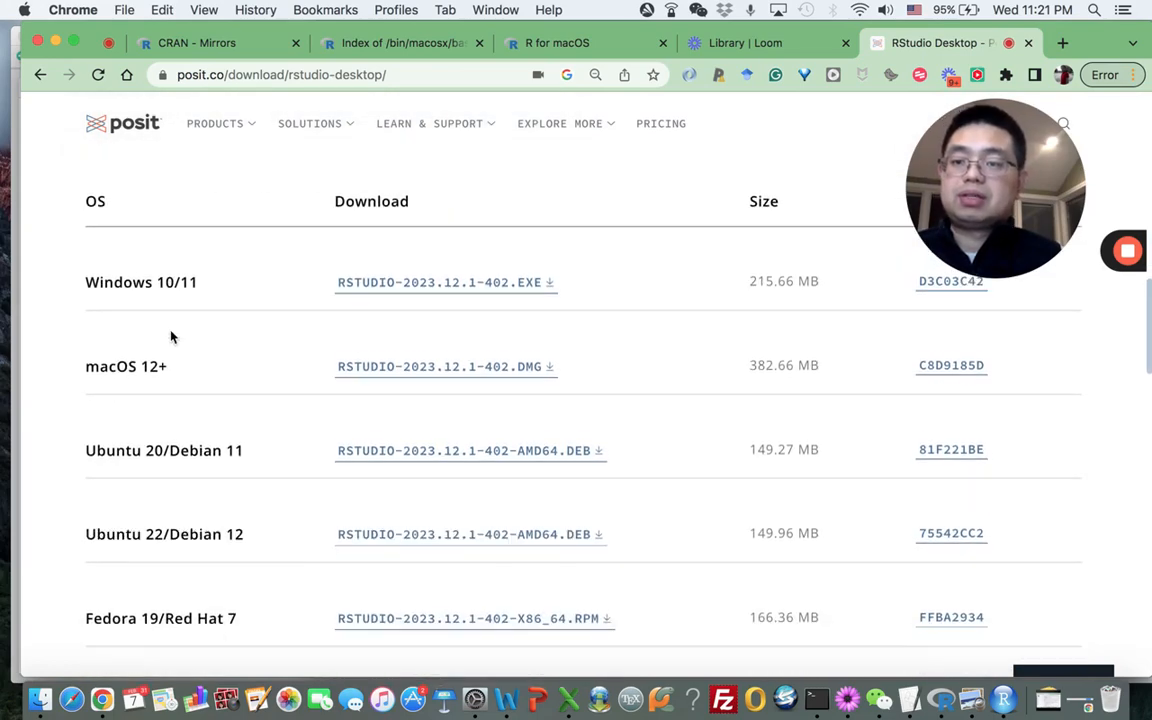
{"action": "scroll", "coordinate": [141, 365], "scroll_direction": "down", "scroll_amount": 2}
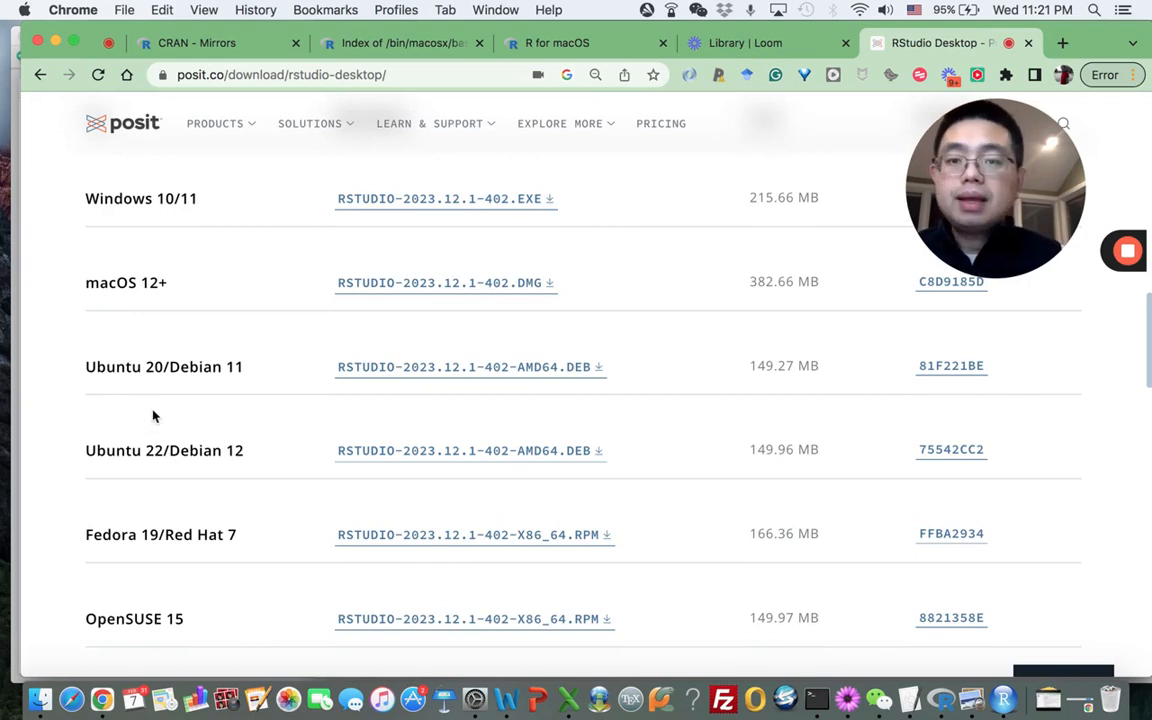
{"action": "scroll", "coordinate": [152, 414], "scroll_direction": "up", "scroll_amount": 2}
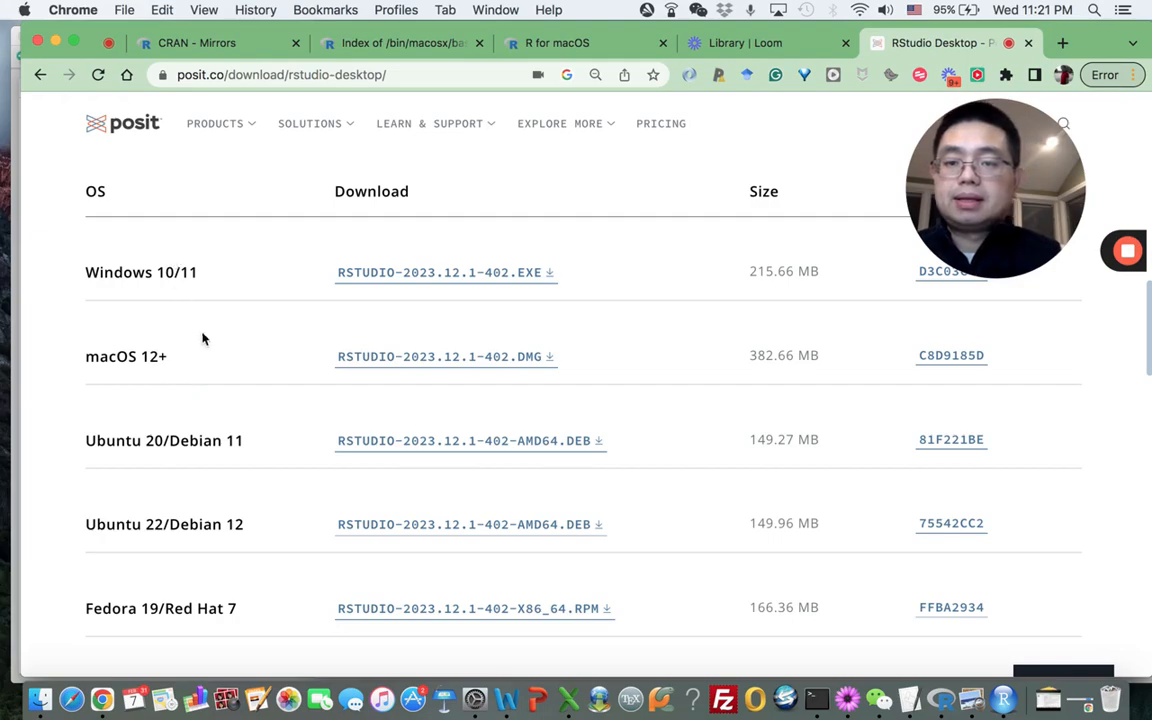
{"action": "scroll", "coordinate": [275, 311], "scroll_direction": "up", "scroll_amount": 10}
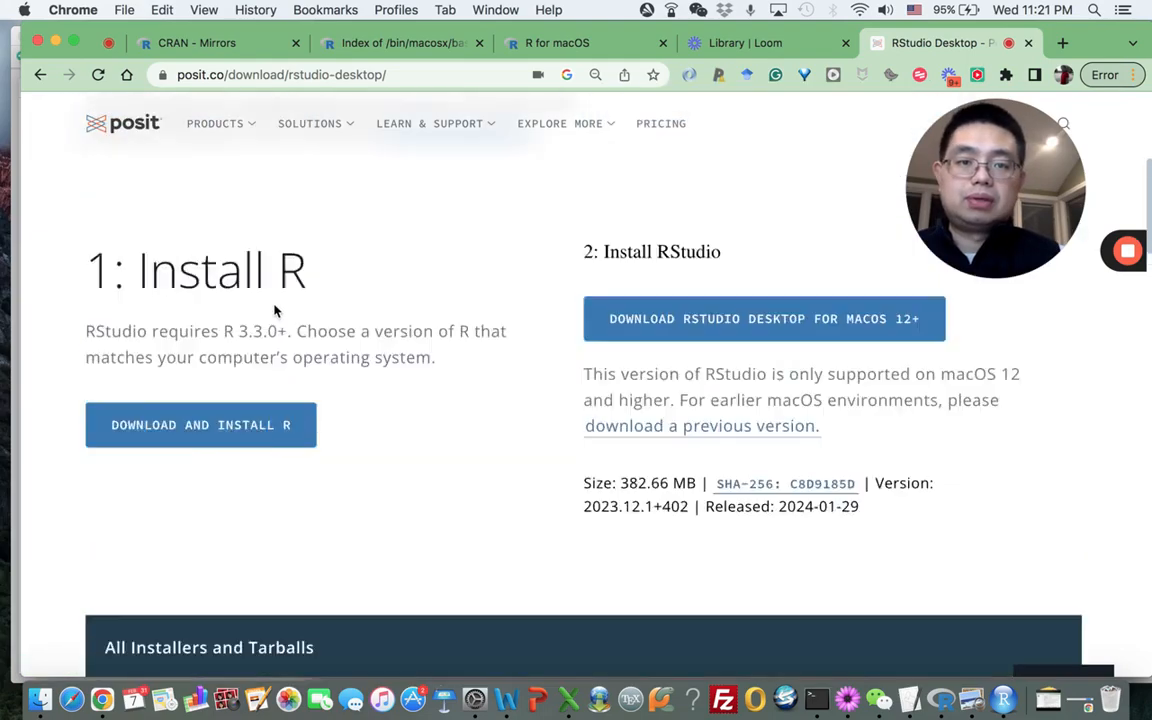
{"action": "scroll", "coordinate": [275, 304], "scroll_direction": "down", "scroll_amount": 5}
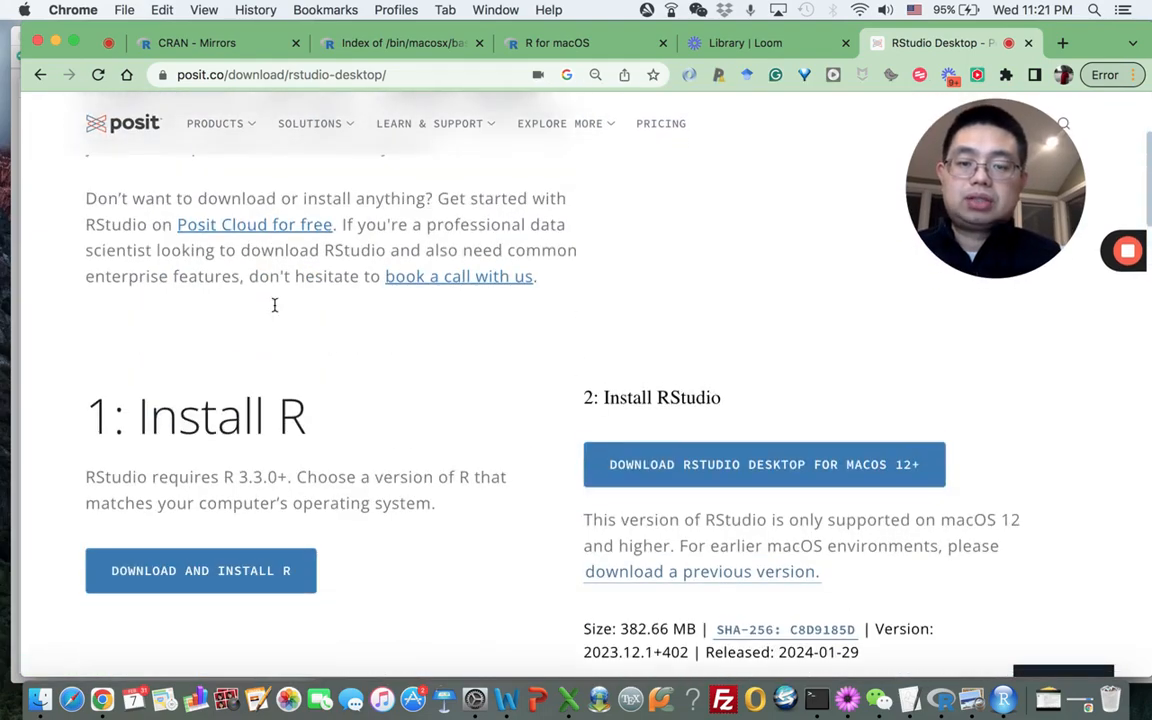
{"action": "scroll", "coordinate": [300, 300], "scroll_direction": "down", "scroll_amount": 2}
{"action": "scroll", "coordinate": [320, 309], "scroll_direction": "down", "scroll_amount": 5}
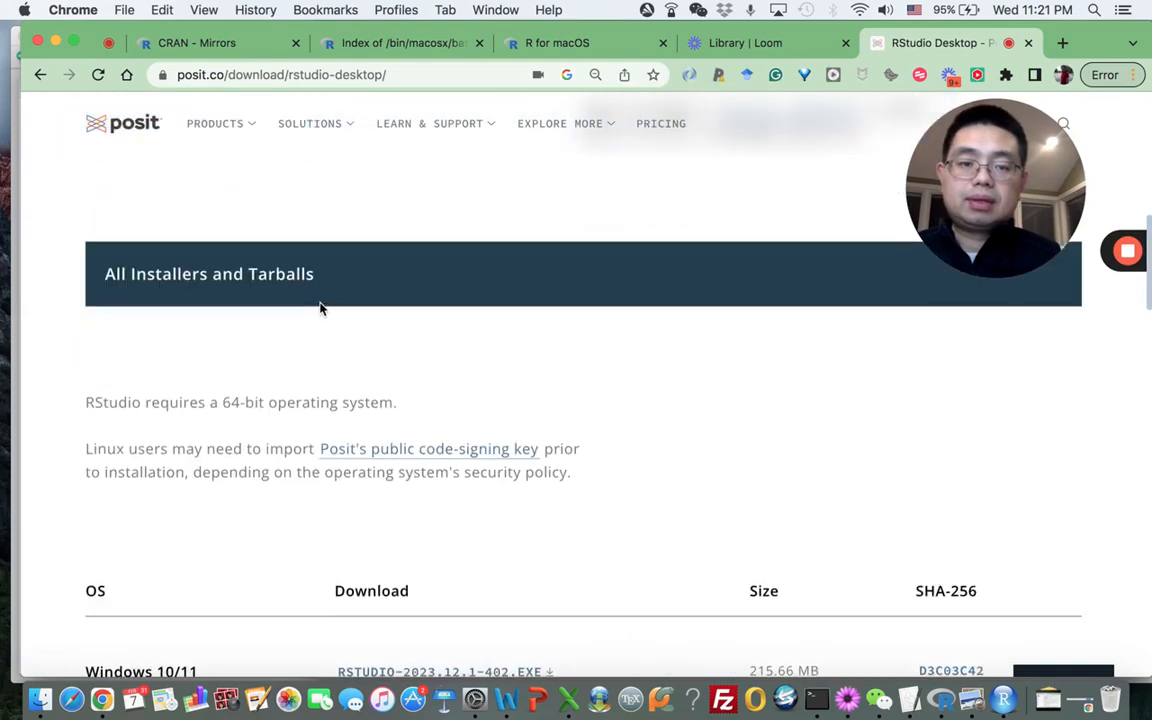
{"action": "scroll", "coordinate": [320, 309], "scroll_direction": "up", "scroll_amount": 3}
{"action": "scroll", "coordinate": [320, 309], "scroll_direction": "up", "scroll_amount": 1}
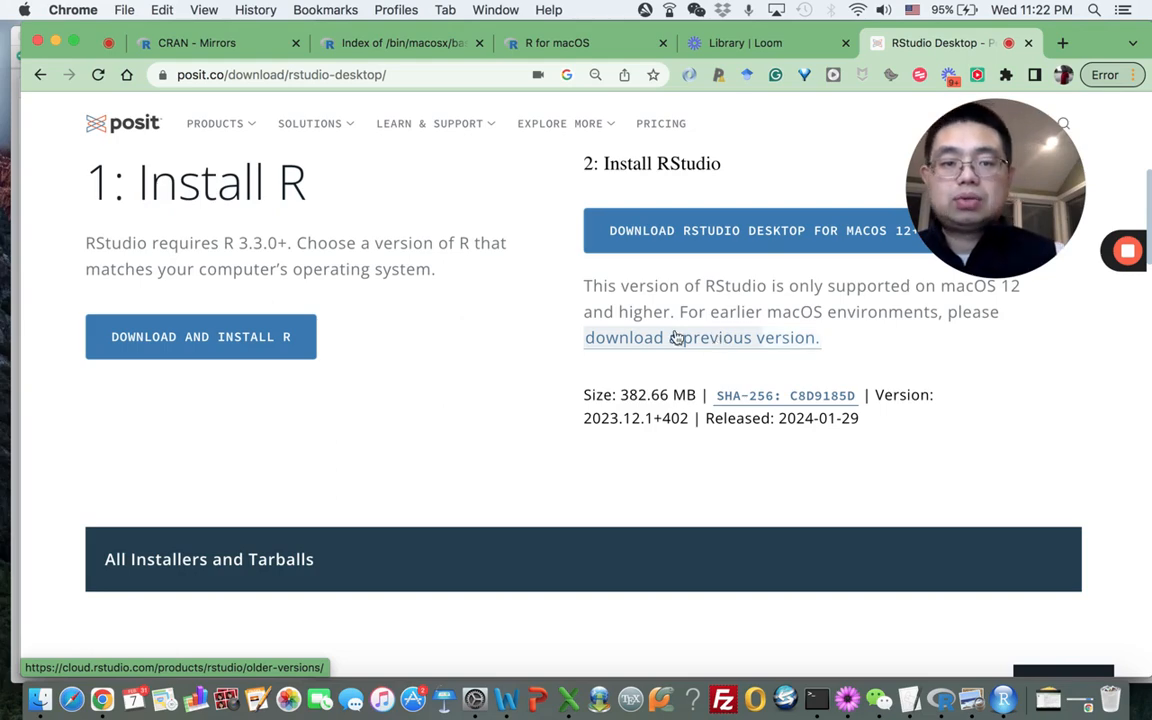
{"action": "scroll", "coordinate": [345, 422], "scroll_direction": "down", "scroll_amount": 5}
{"action": "scroll", "coordinate": [224, 529], "scroll_direction": "down", "scroll_amount": 2}
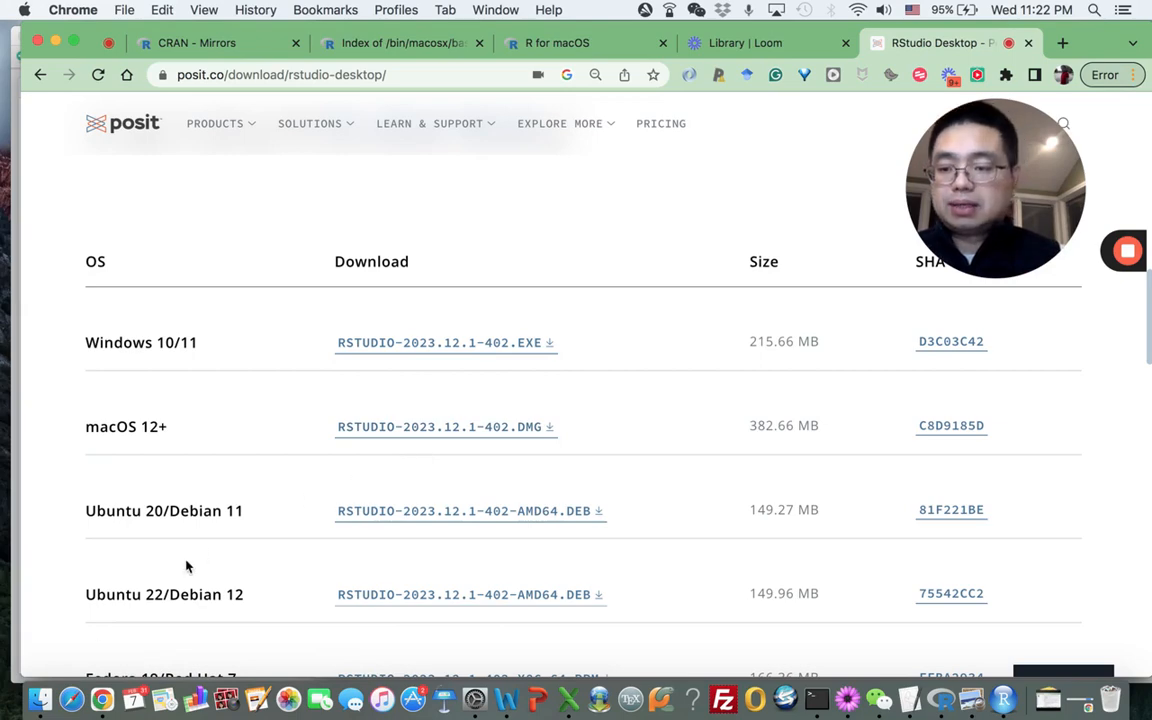
- Show the installed applications in Finder and switch to RStudio
{"action": "left_click", "coordinate": [40, 700]}
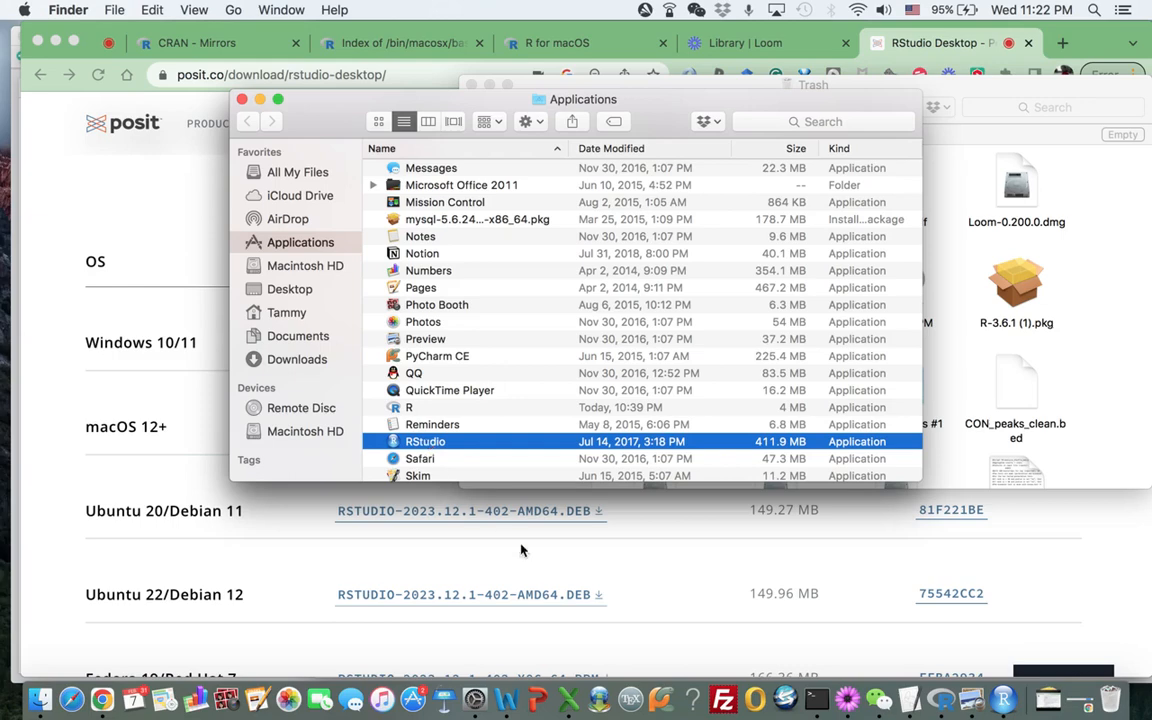
{"action": "left_click", "coordinate": [1008, 712]}
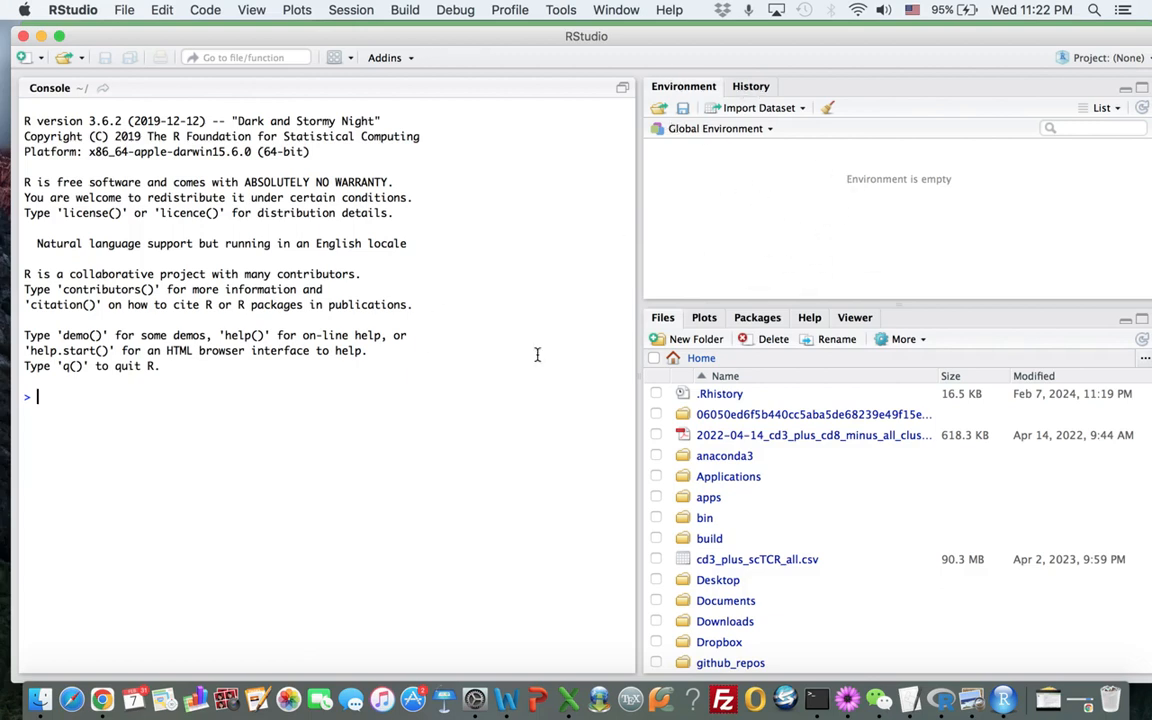
- Look through the command history, environment, plots, installed packages, help documentation and viewer areas
{"action": "left_click", "coordinate": [748, 87]}
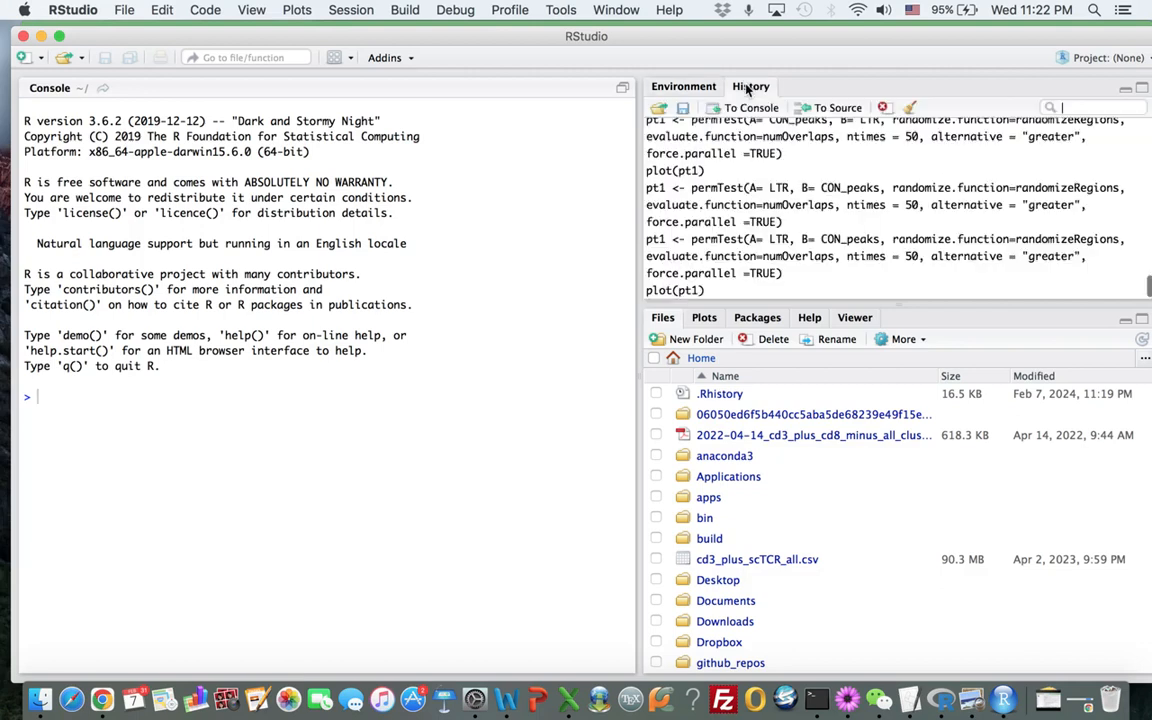
{"action": "left_click", "coordinate": [686, 88]}
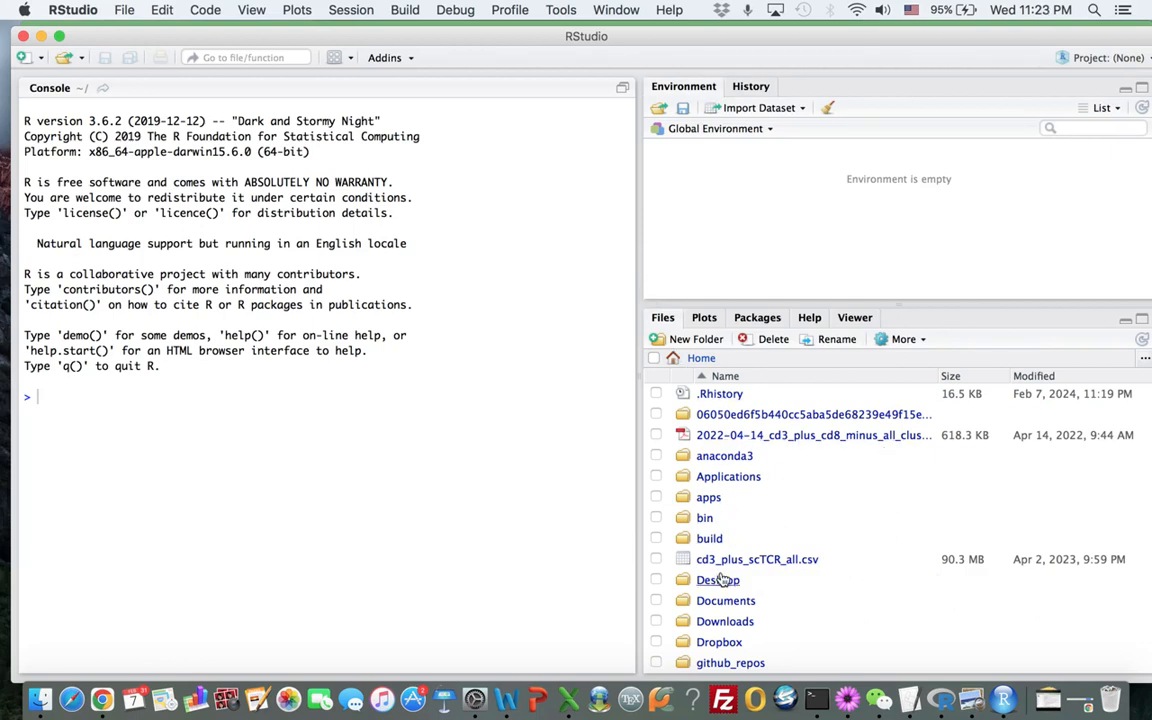
{"action": "left_click", "coordinate": [712, 319]}
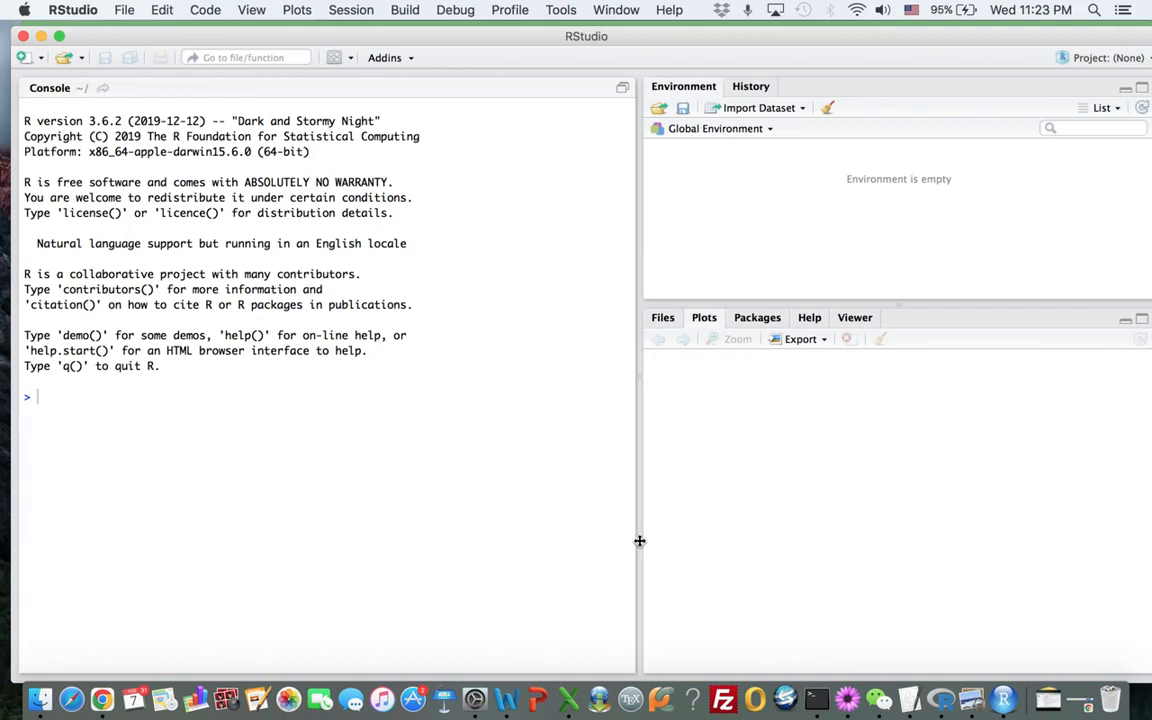
{"action": "left_click", "coordinate": [745, 320]}
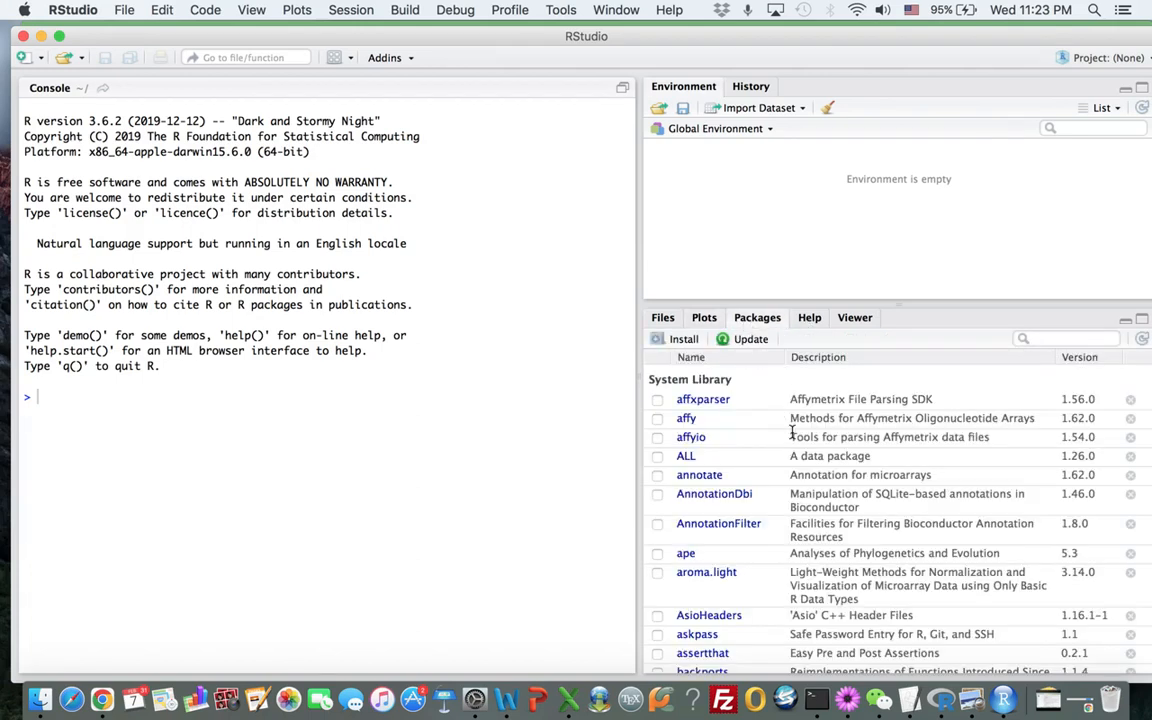
{"action": "left_click", "coordinate": [810, 319]}
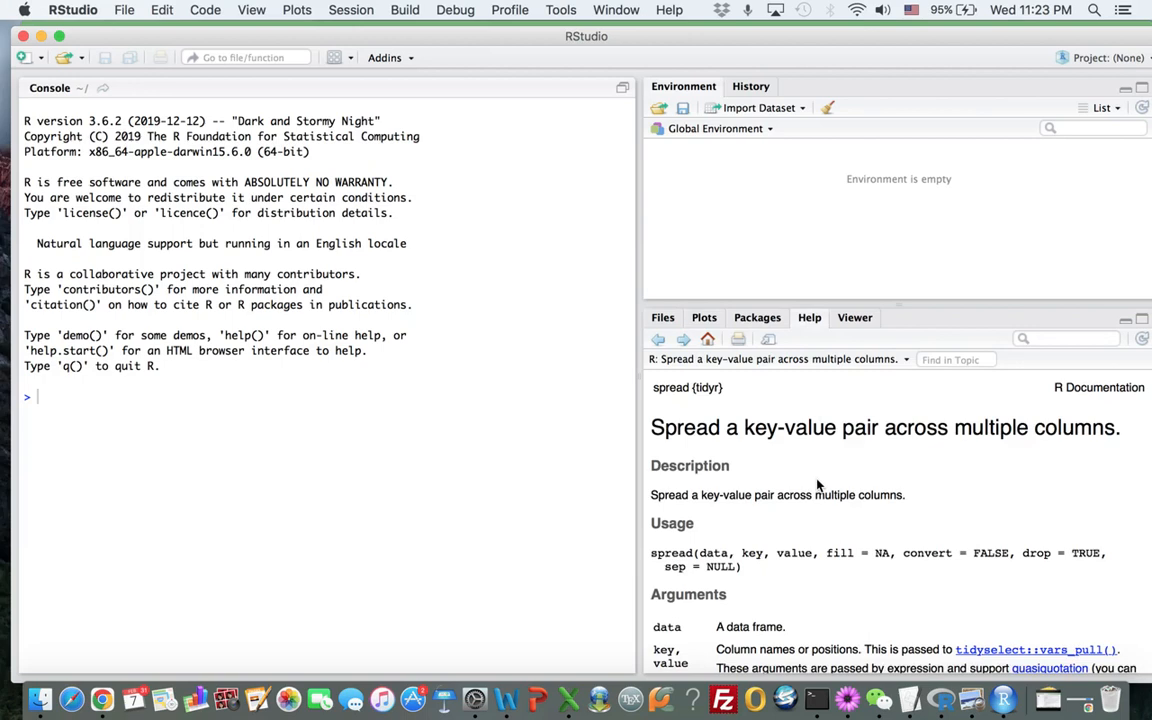
{"action": "left_click", "coordinate": [858, 319]}
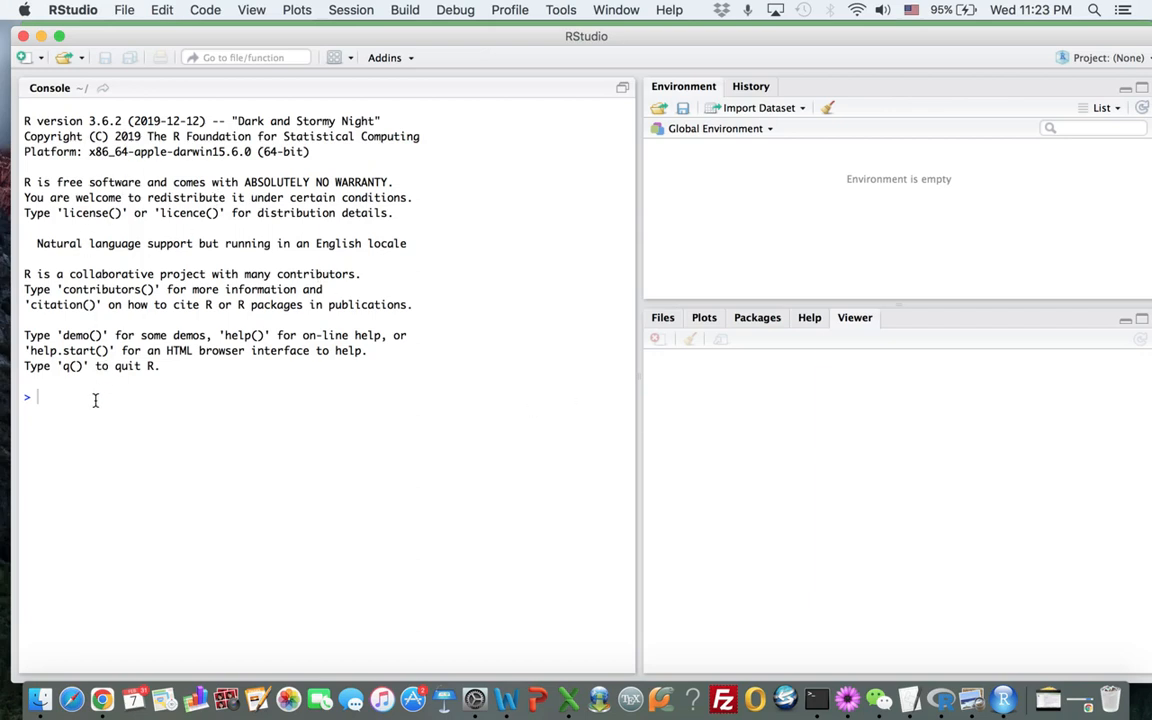
- Calculate 1 + 1 in the R console
{"action": "type", "text": "1+"}
{"action": "key", "text": "BackSpace"}
{"action": "type", "text": "+ 1"}
{"action": "key", "text": "Return"}
- Assign the vector c(1,2,3) to the variable a in the console and print a
{"action": "type", "text": "q"}
{"action": "type", "text": "<-"}
{"action": "type", "text": " c("}
{"action": "type", "text": "1,2,3"}
{"action": "key", "text": "Return"}
{"action": "type", "text": "a"}
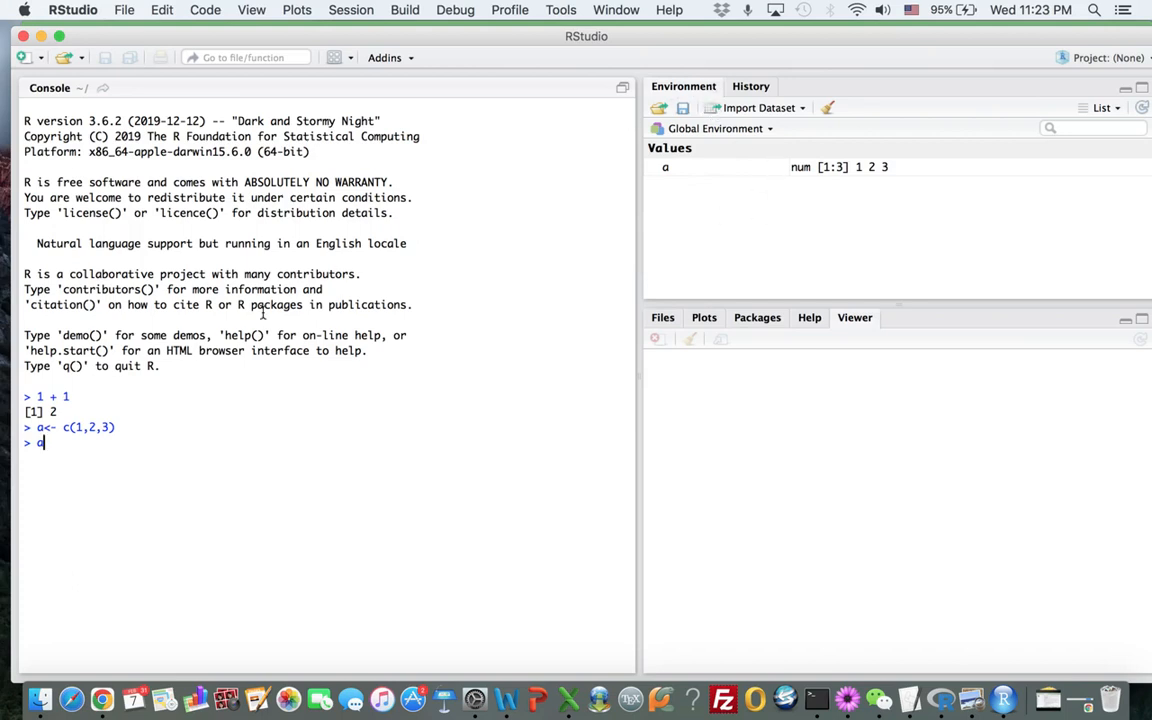
{"action": "key", "text": "Return"}
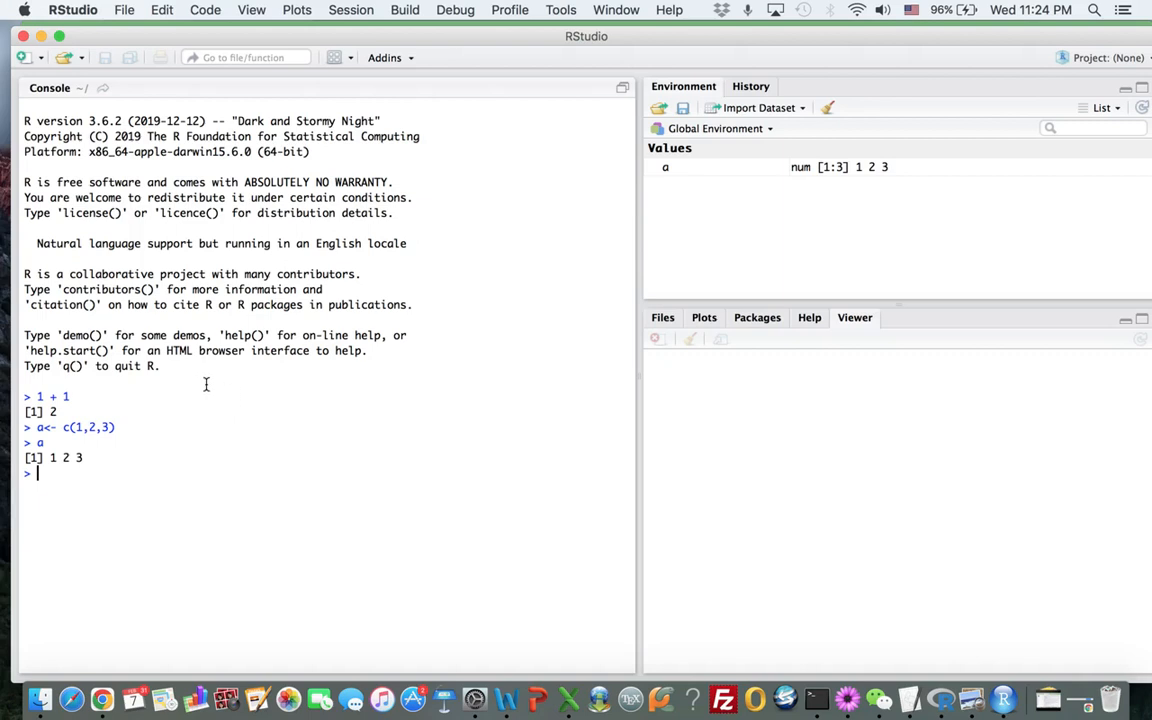
- Create a new R script with an empty first line and show the home directory's files
{"action": "left_click", "coordinate": [41, 60]}
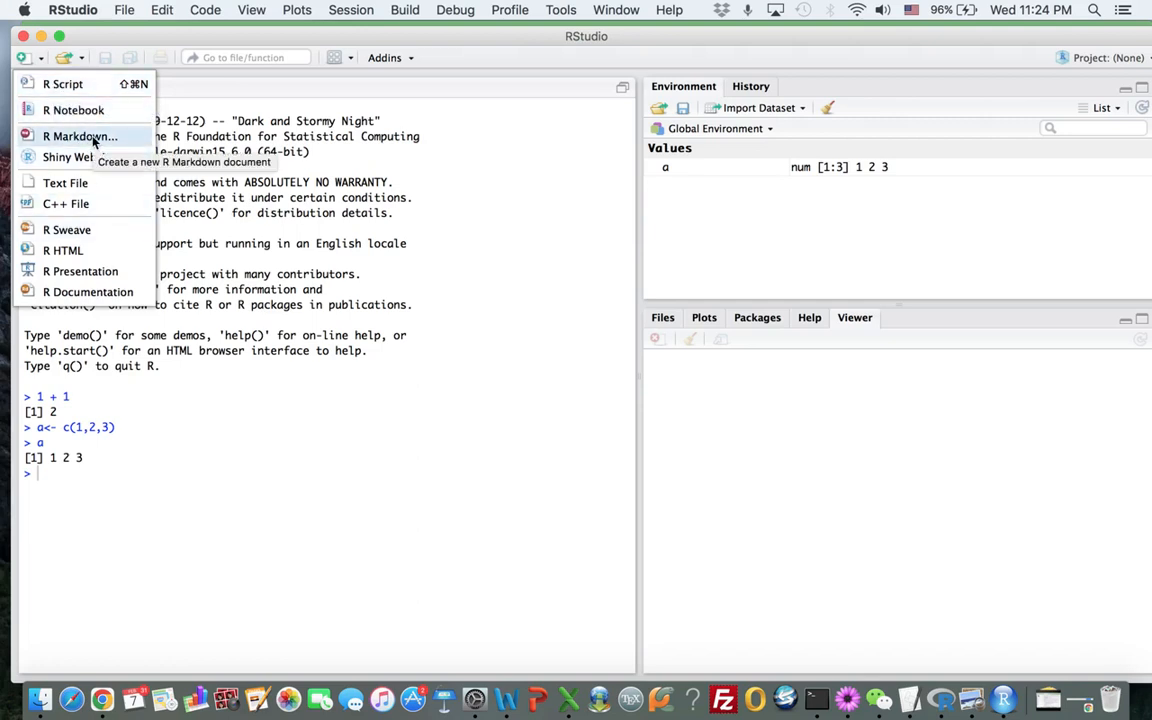
{"action": "left_click", "coordinate": [61, 86]}
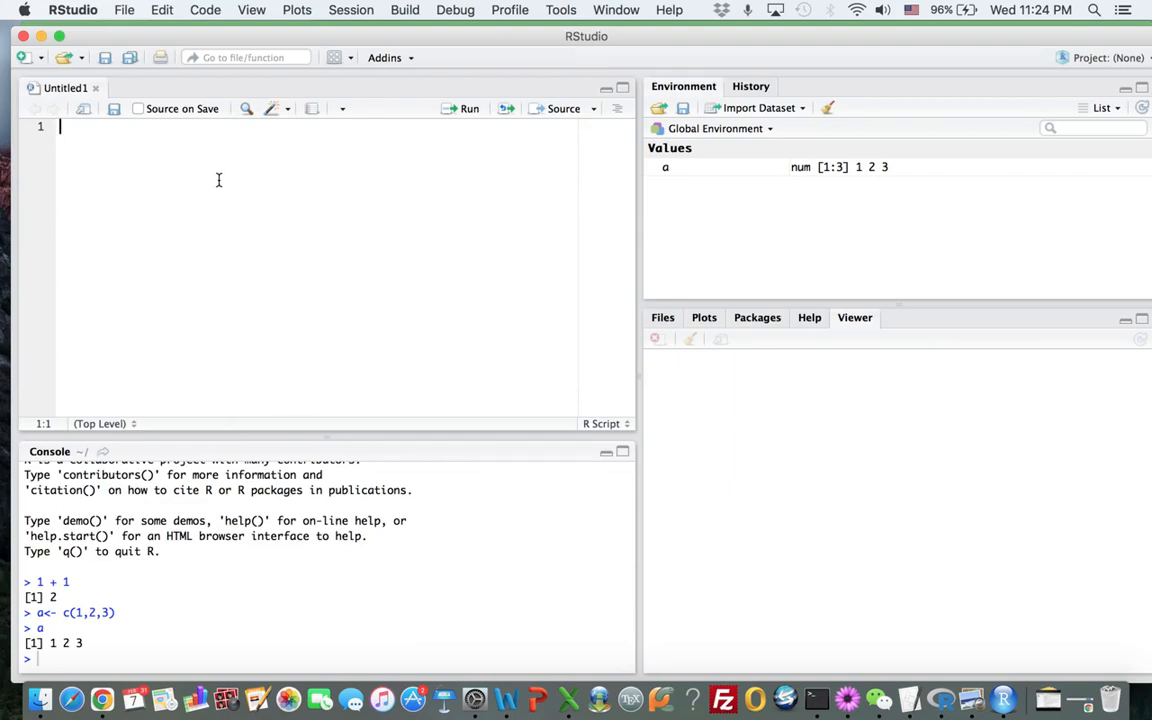
{"action": "left_click", "coordinate": [67, 660]}
{"action": "left_click", "coordinate": [103, 157]}
{"action": "key", "text": "Return"}
{"action": "left_click", "coordinate": [662, 317]}
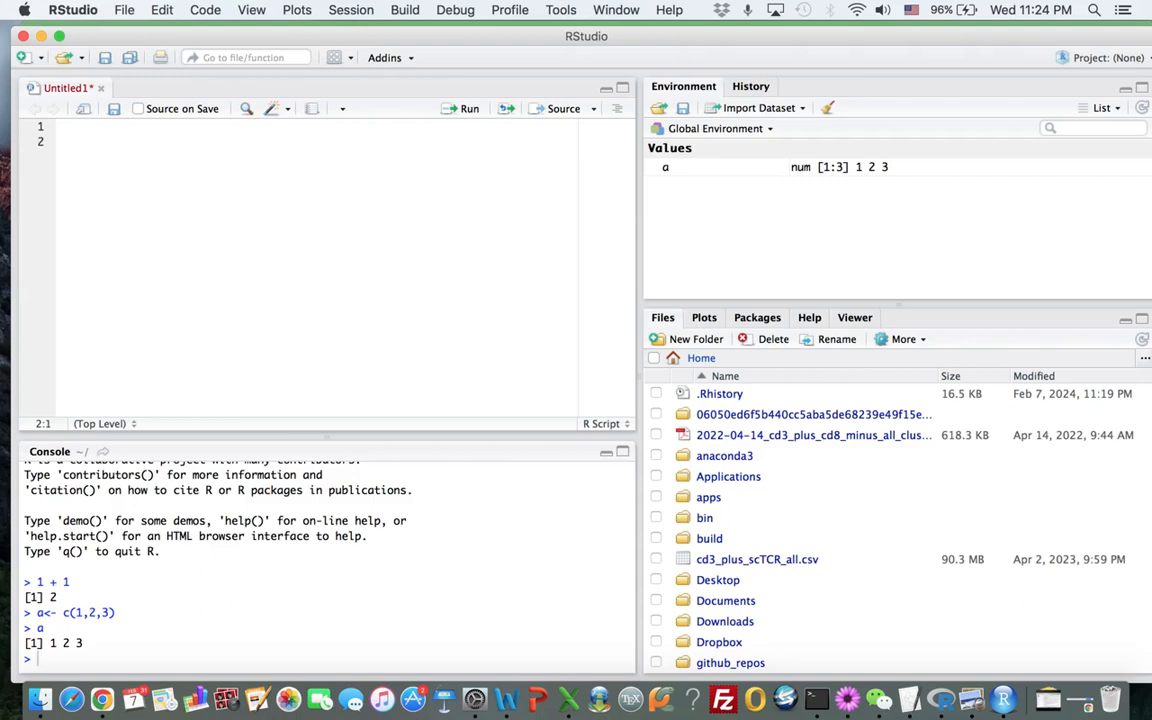
- Write the script lines a<- c(1,2,3), b<- c(3,4,5) and a + b, separated by blank lines
{"action": "type", "text": "a<- c(1,2,3)"}
{"action": "key", "text": "Return"}
{"action": "key", "text": "Return"}
{"action": "type", "text": "b<- c"}
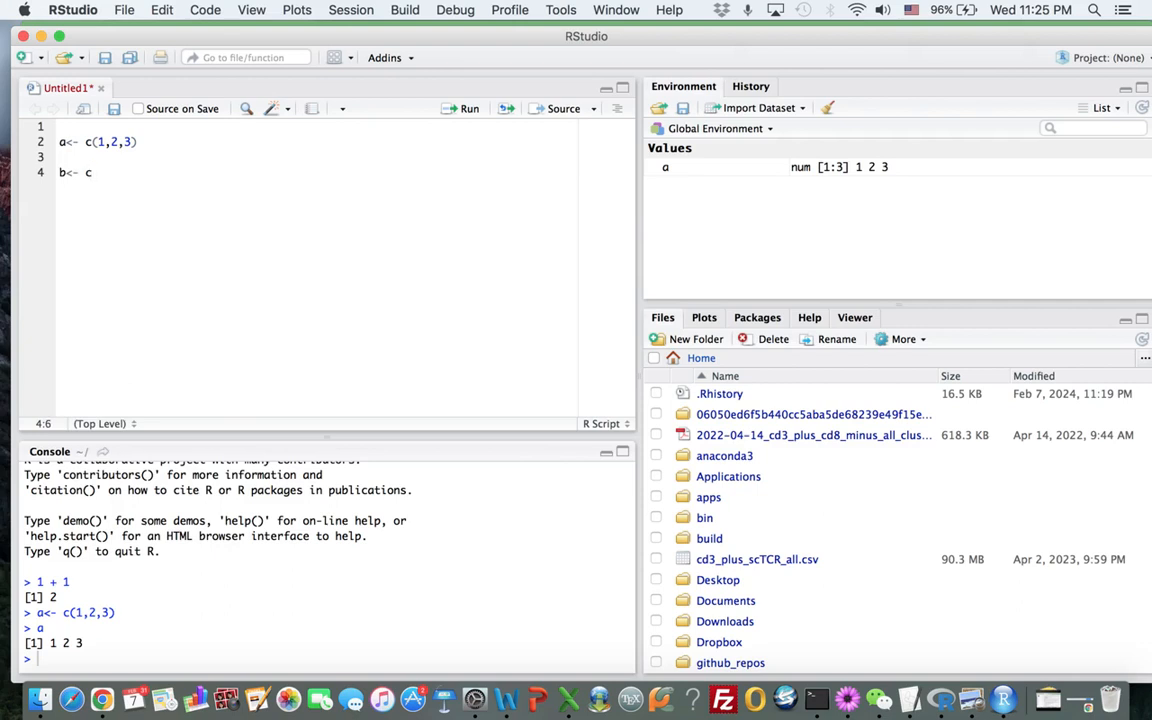
{"action": "type", "text": "(3,4,5)"}
{"action": "key", "text": "Return"}
{"action": "key", "text": "Return"}
{"action": "type", "text": "a + b"}
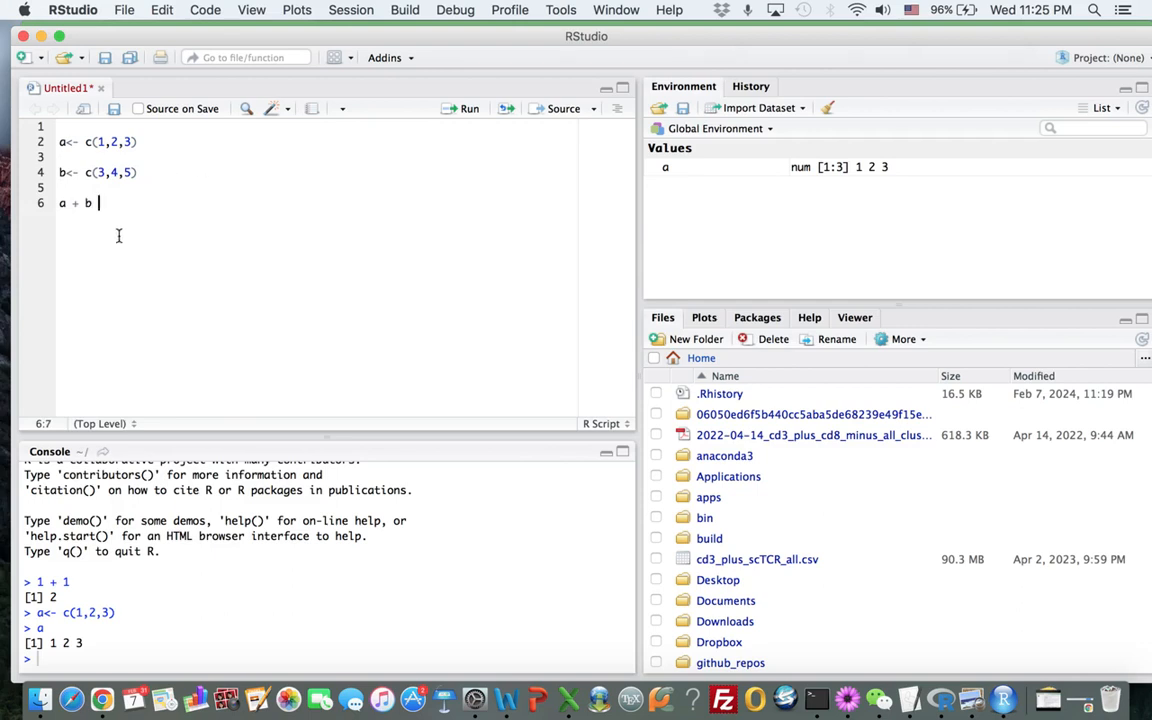
- Run the whole script, and rerun its three statements one at a time from the definition of a
{"action": "left_click", "coordinate": [147, 142]}
{"action": "key", "text": "super+alt+r"}
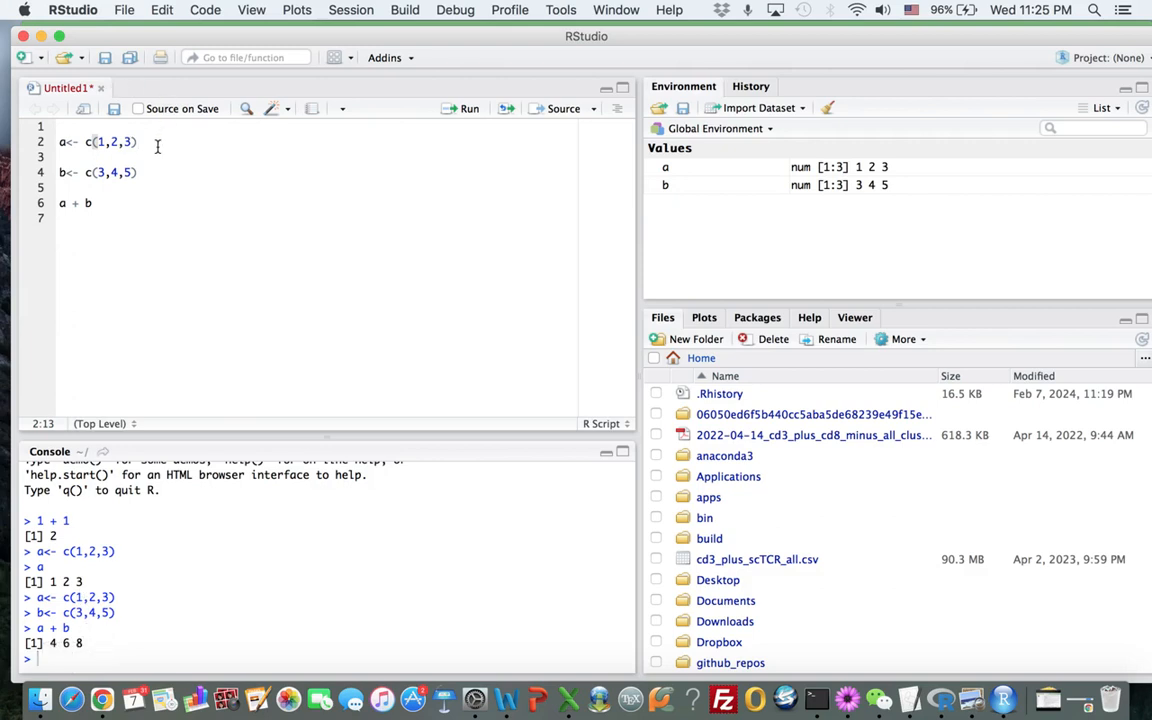
{"action": "key", "text": "super+Return"}
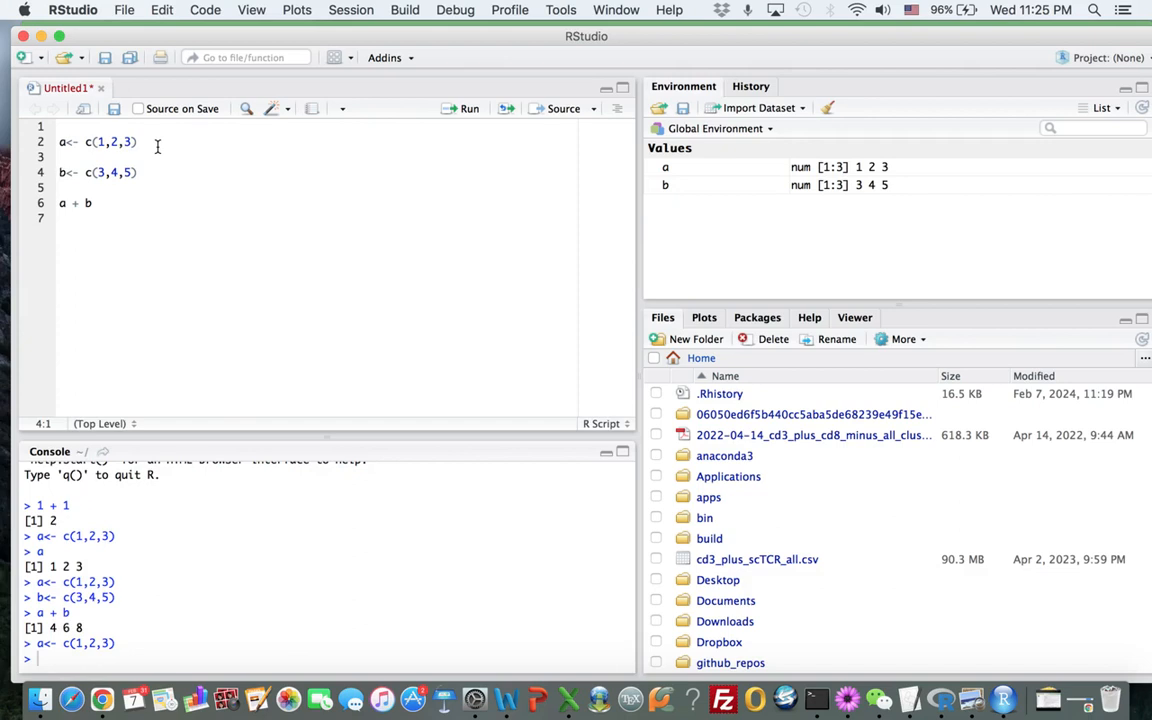
{"action": "key", "text": "super+Return"}
{"action": "key", "text": "super+Return"}
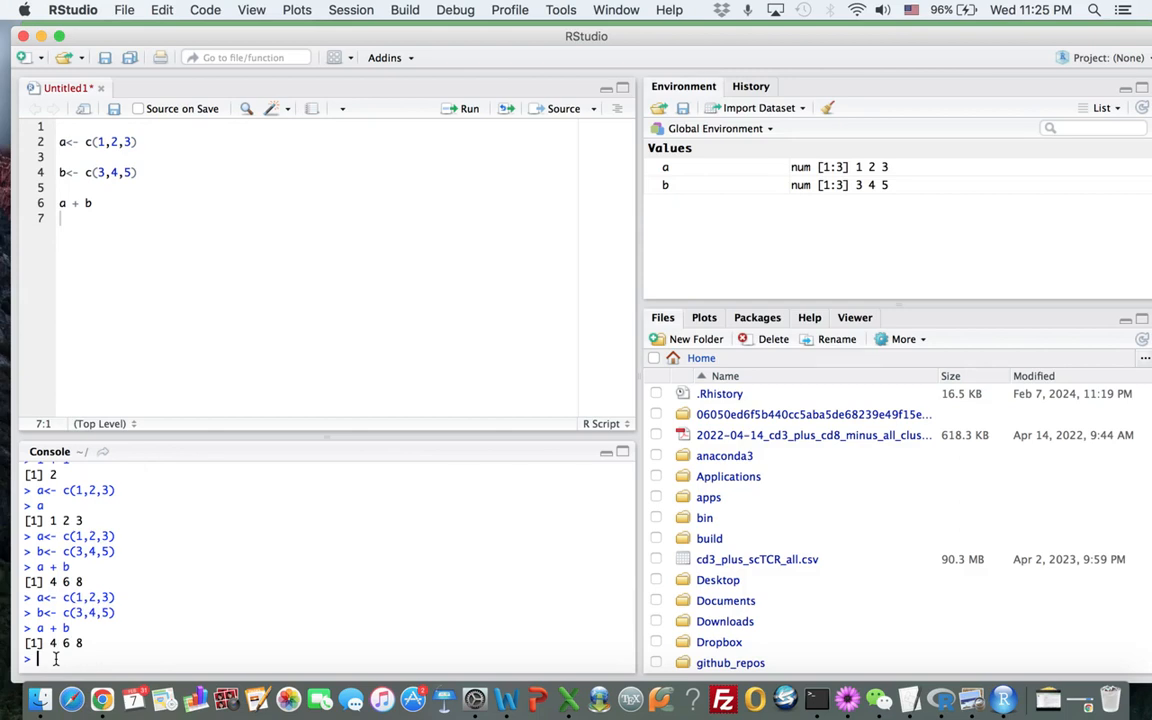
- Open the save dialog for the untitled script and cancel it without saving
{"action": "left_click", "coordinate": [104, 58]}
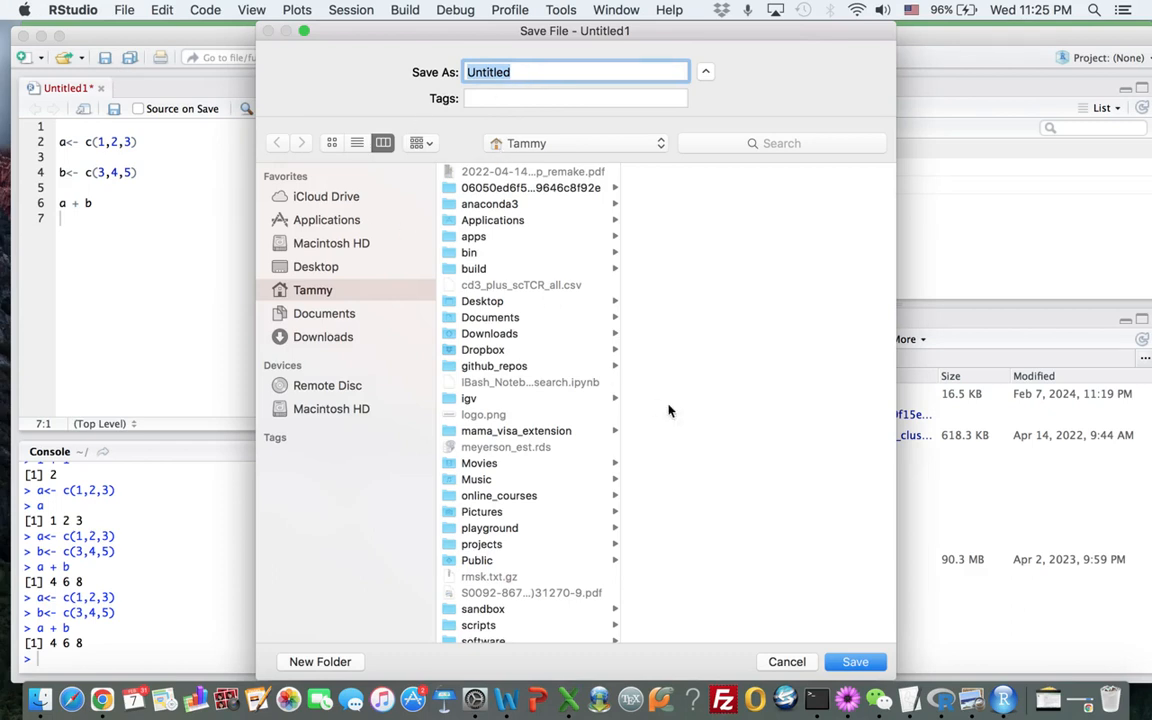
{"action": "left_click", "coordinate": [789, 665]}
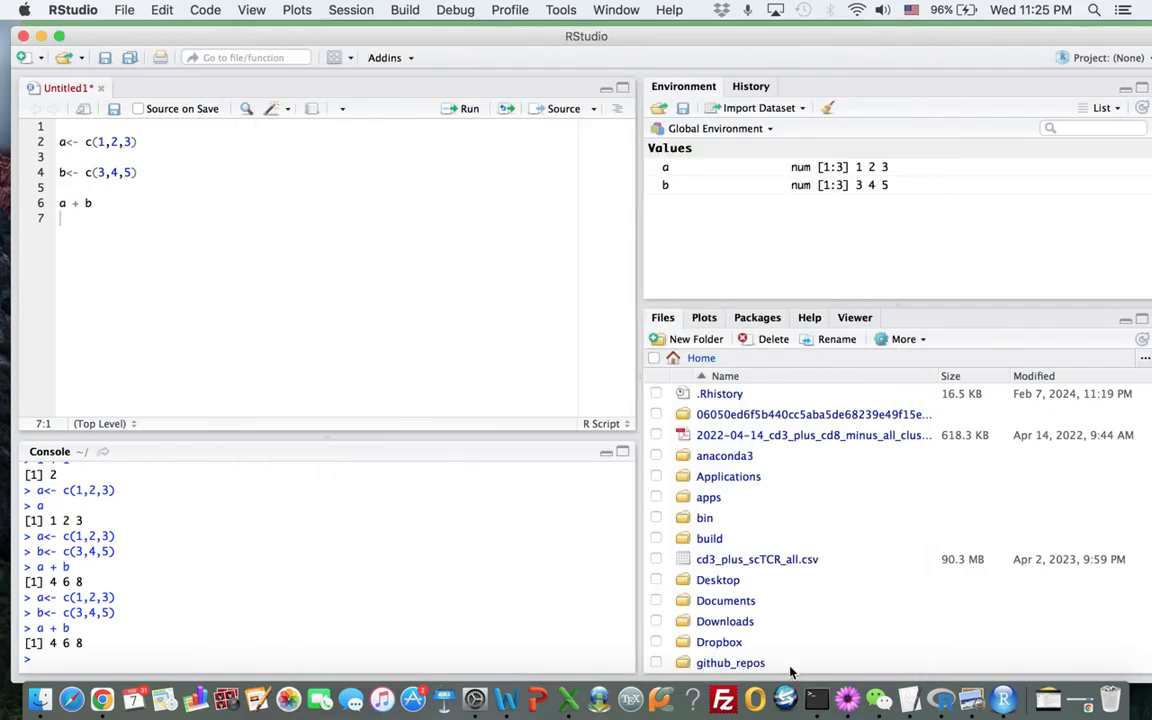